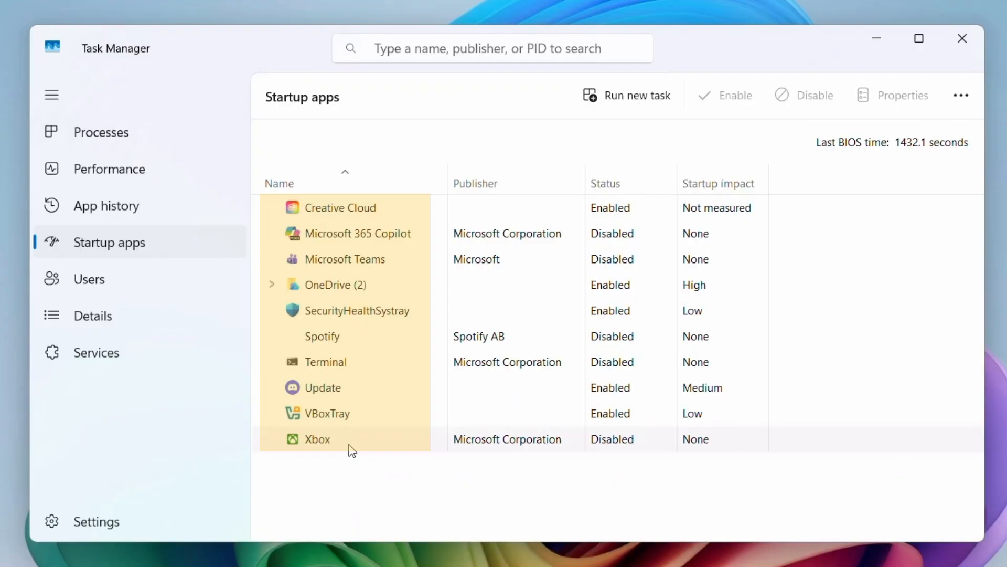
Step: Review the startup apps in Task Manager and disable Creative Cloud from running at startup
left_click(332, 338)
left_click(336, 389)
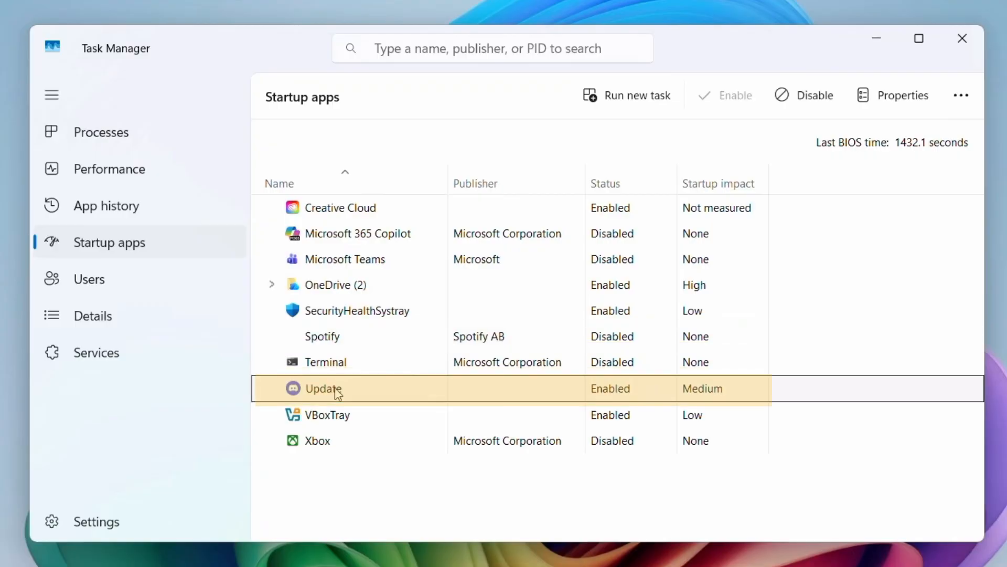
left_click(342, 212)
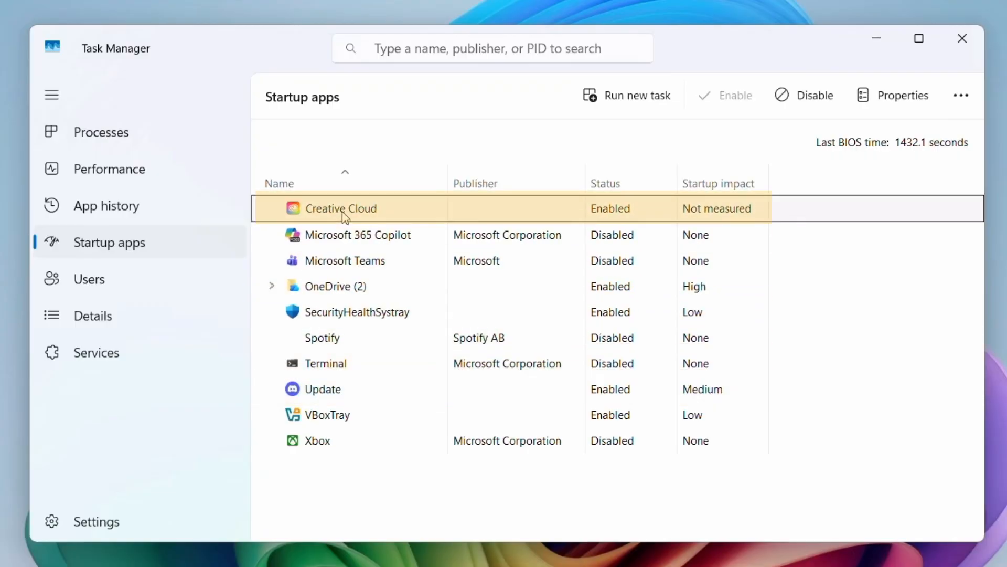
left_click(335, 440)
left_click(361, 268)
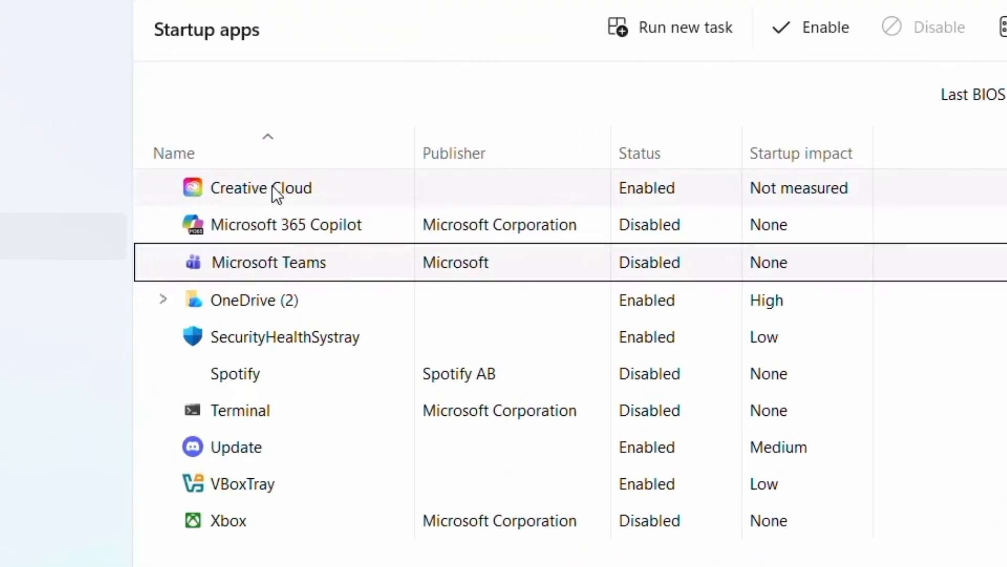
left_click(349, 211)
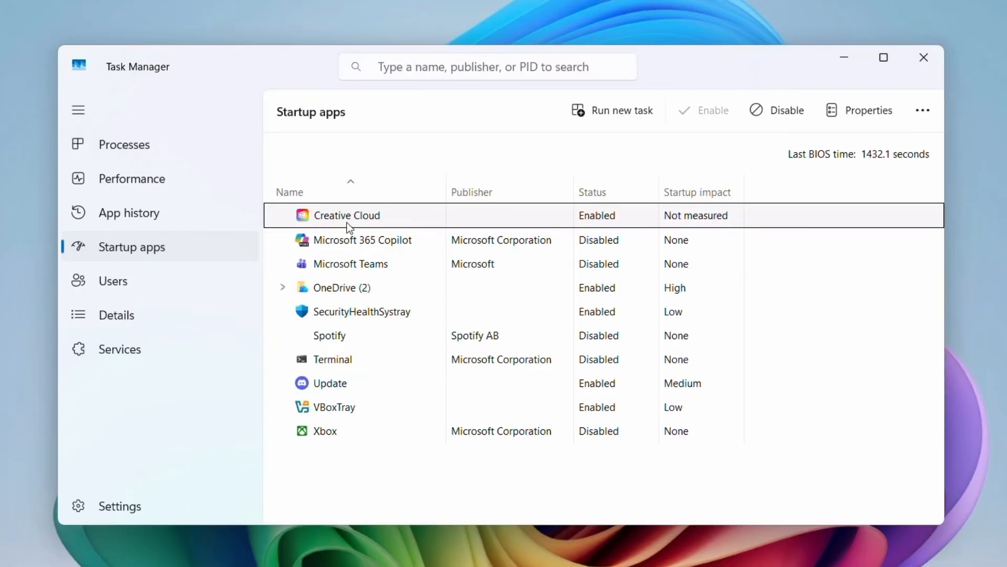
left_click(789, 111)
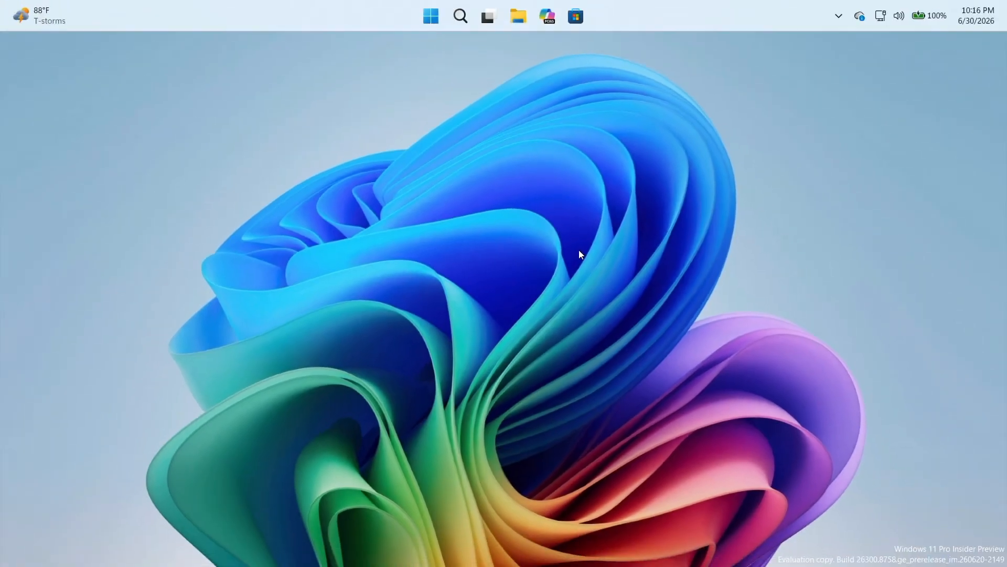
Step: Open the Storage Sense options within the system storage settings
left_click(436, 19)
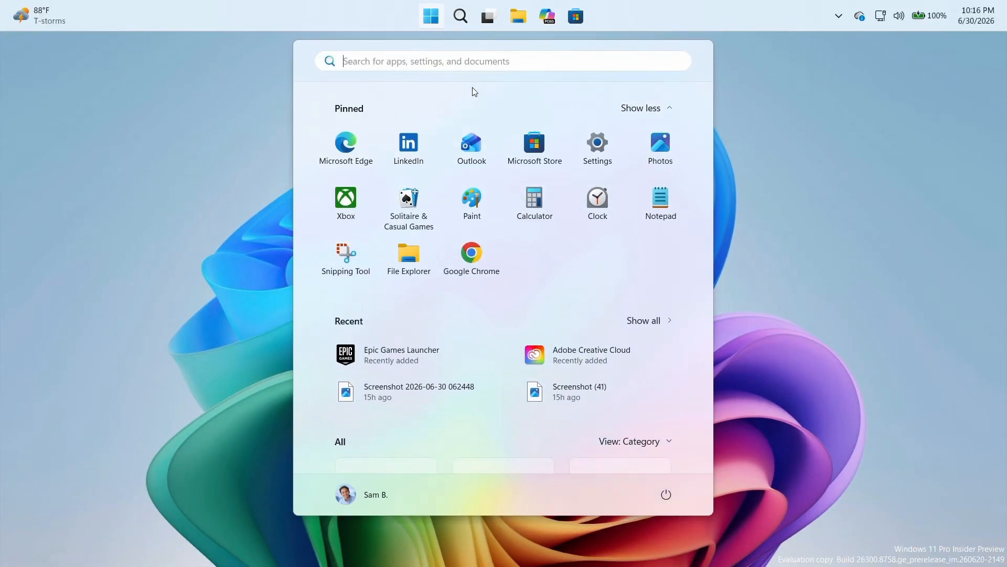
left_click(593, 145)
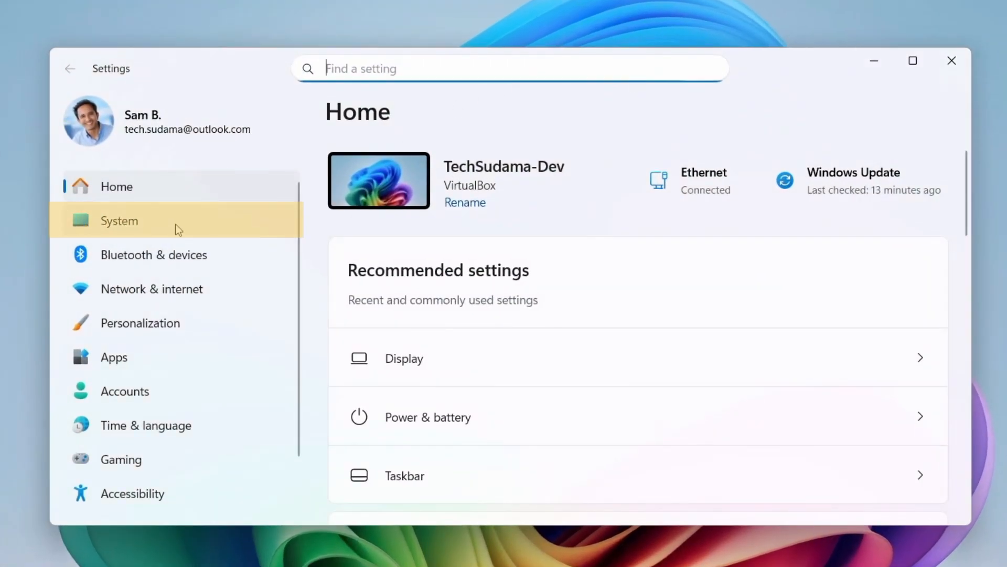
left_click(241, 226)
scroll(463, 299, "down", 5)
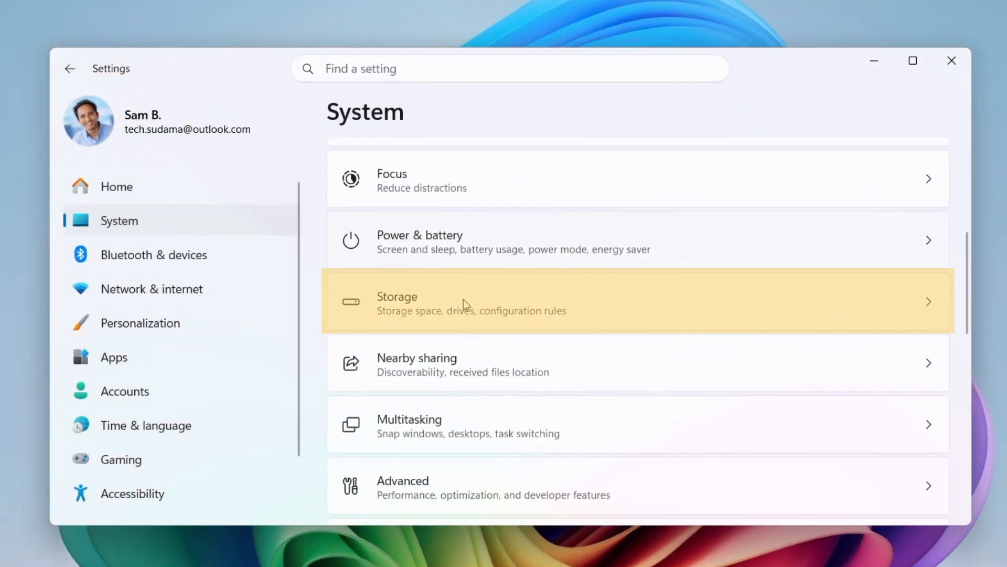
left_click(463, 301)
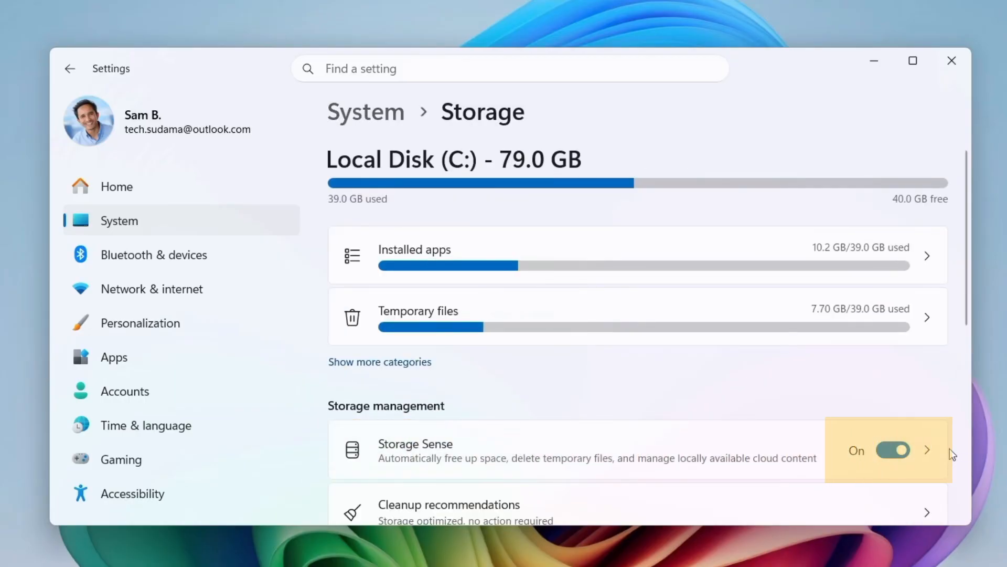
left_click(924, 449)
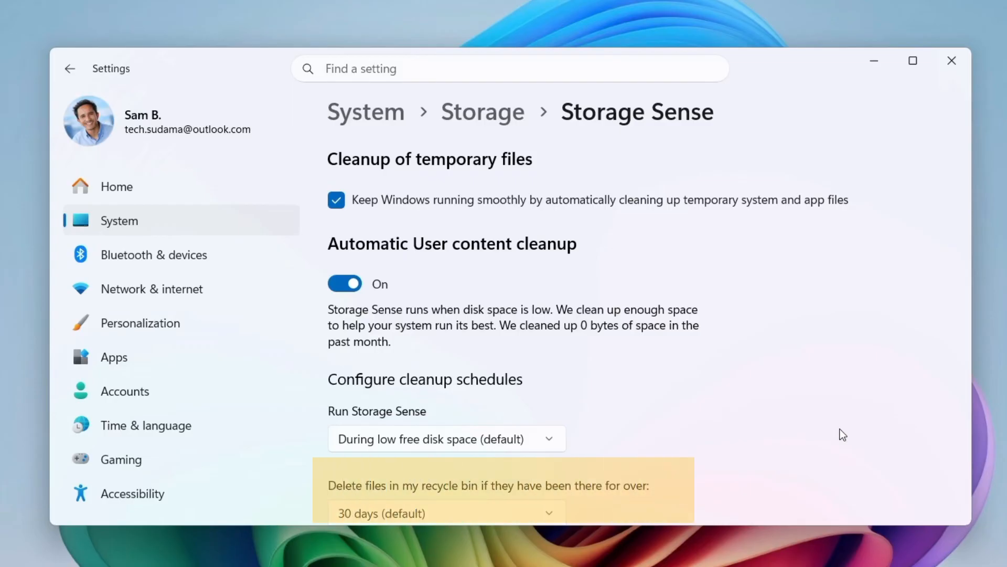
Step: Set the Storage Sense cleanup of unopened files in the Downloads folder to Never (default)
scroll(442, 375, "down", 4)
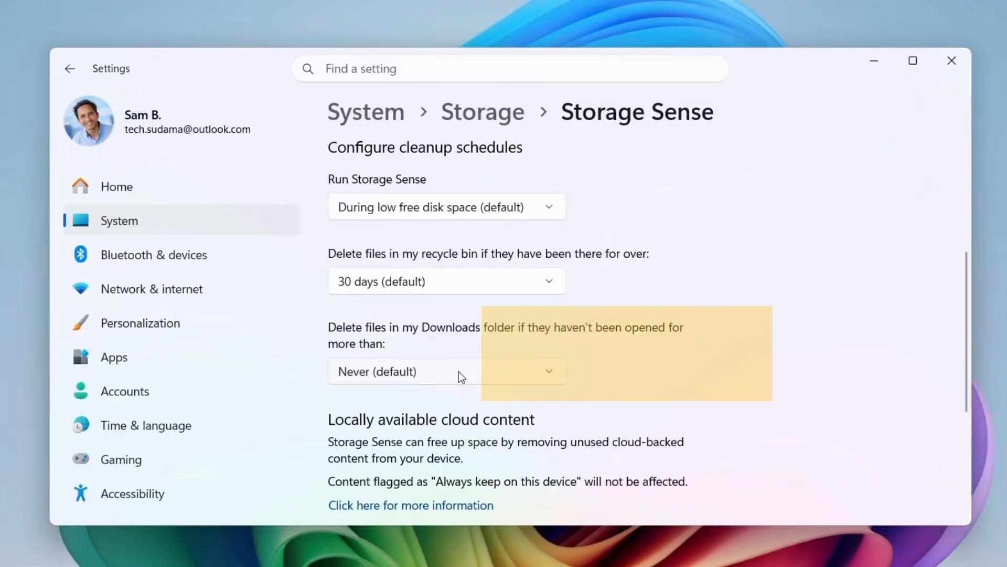
left_click(550, 367)
left_click(380, 374)
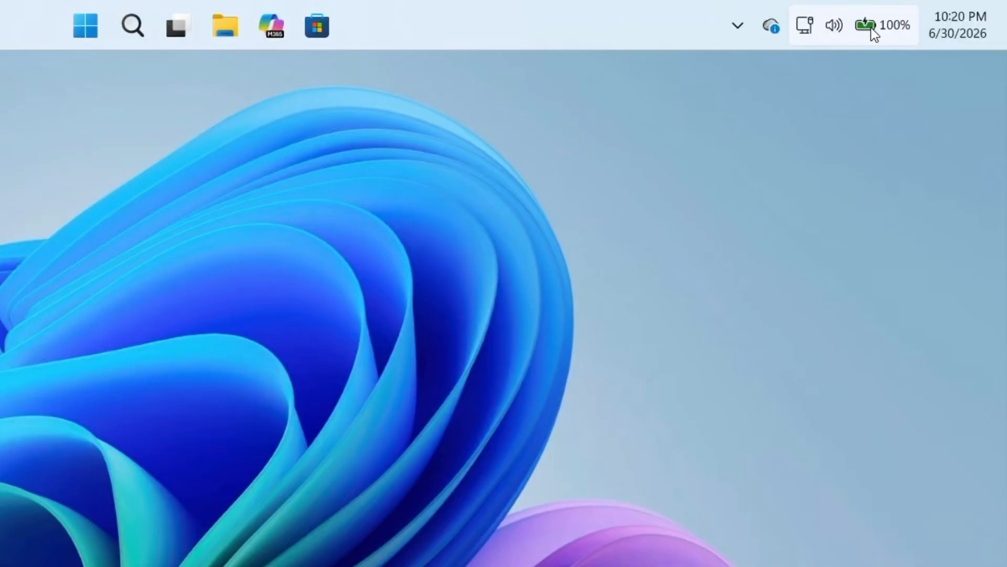
Step: Set the plugged-in power mode to Best Performance in the power and sleep settings and check the on-battery options
right_click(918, 16)
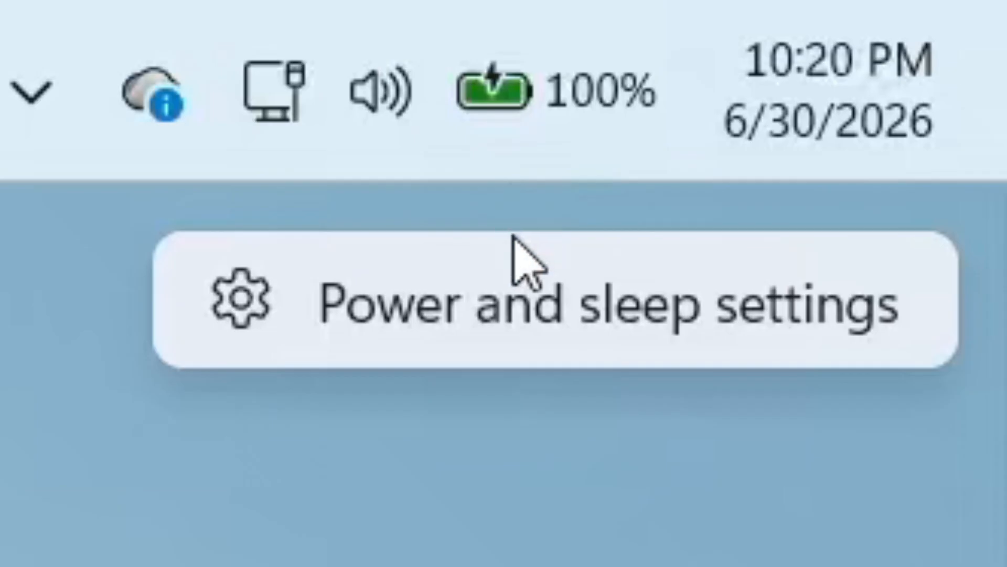
left_click(526, 313)
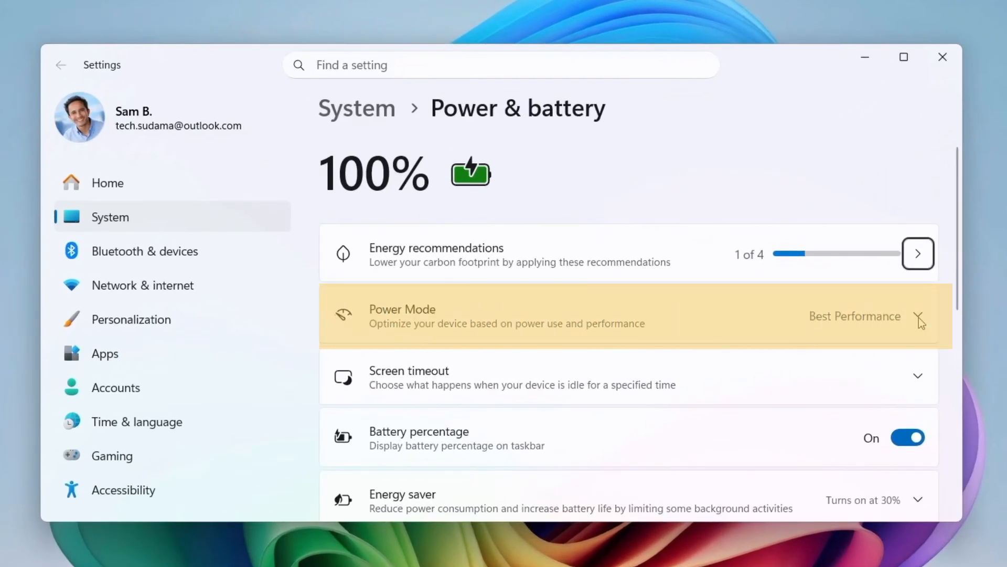
left_click(918, 317)
scroll(871, 315, "down", 1)
left_click(854, 309)
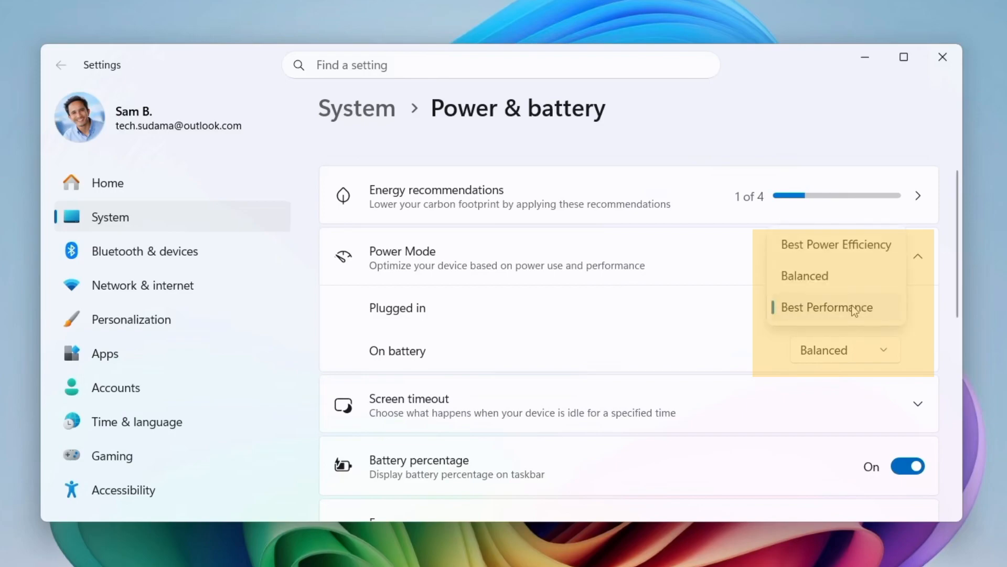
left_click(846, 308)
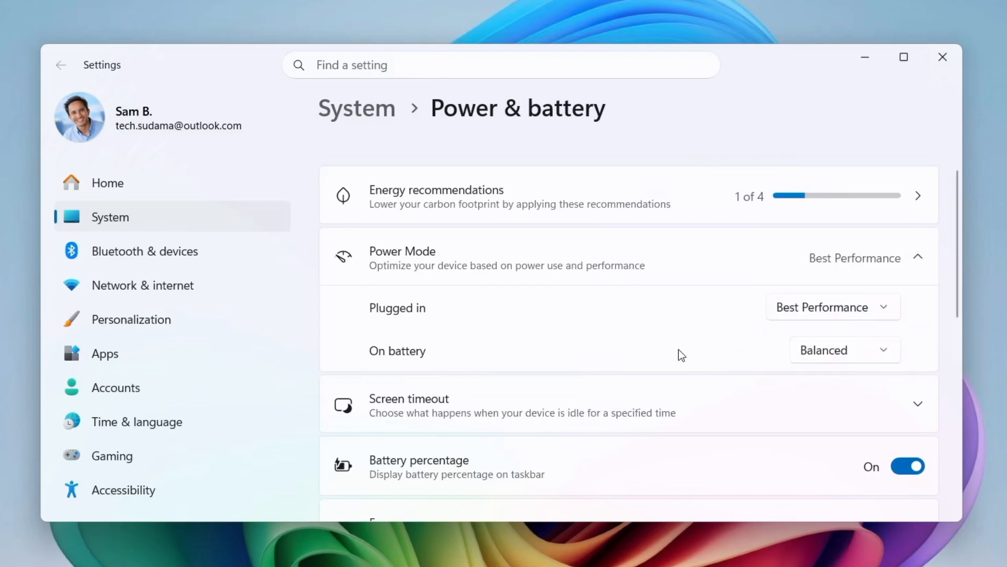
left_click(846, 350)
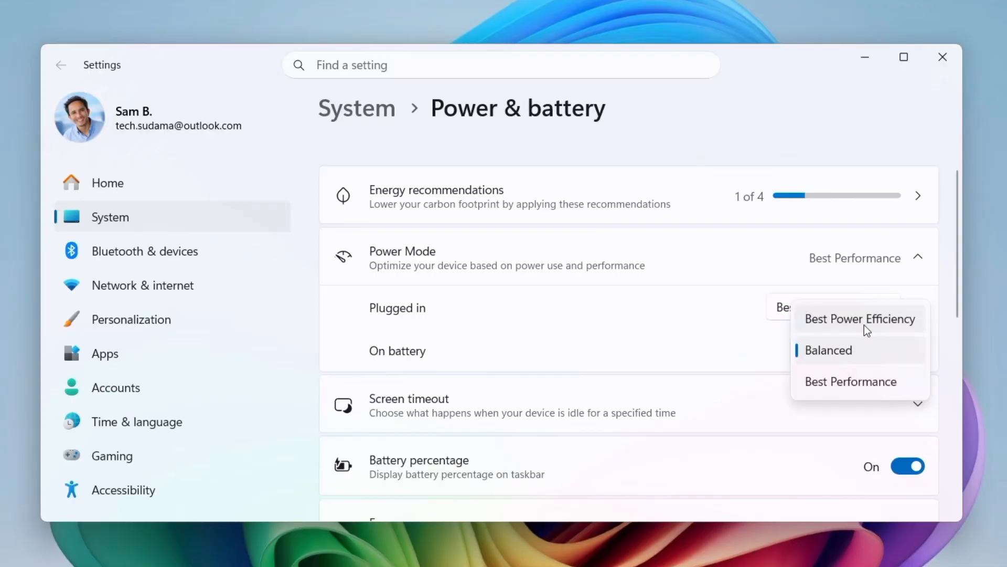
left_click(688, 326)
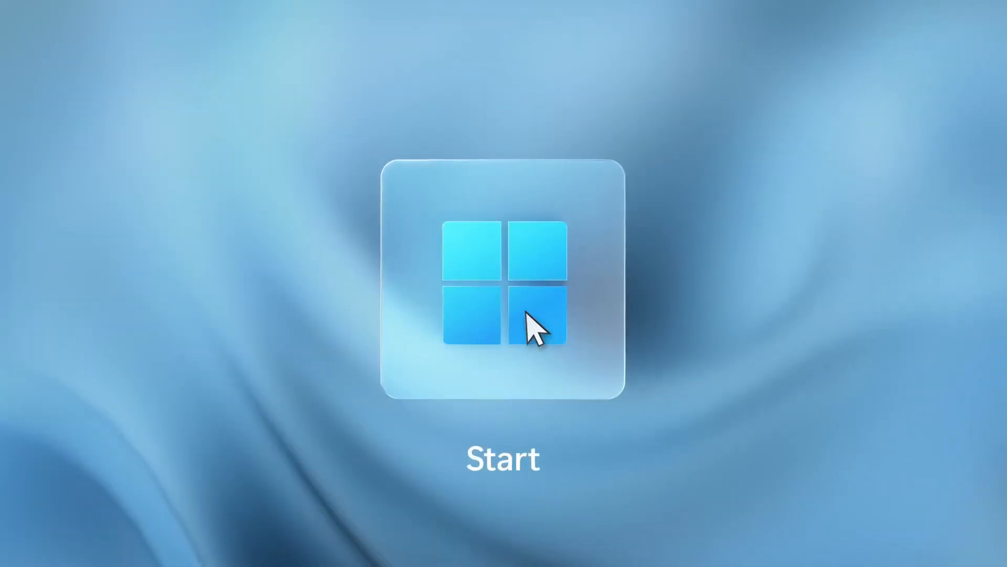
left_click(527, 309)
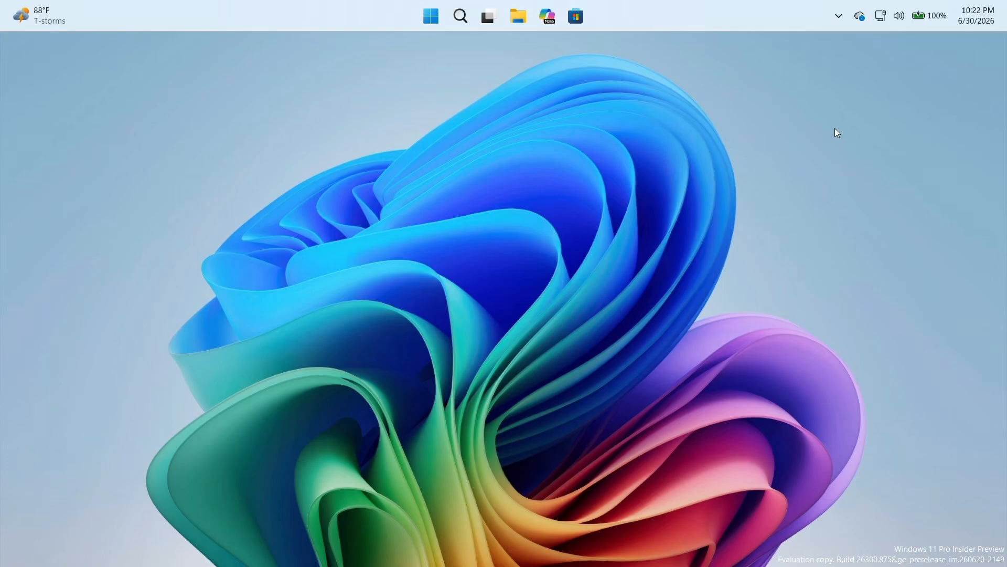
Step: Adjust the Windows visual effects for best performance, and enable only smooth edges of screen fonts
left_click(462, 17)
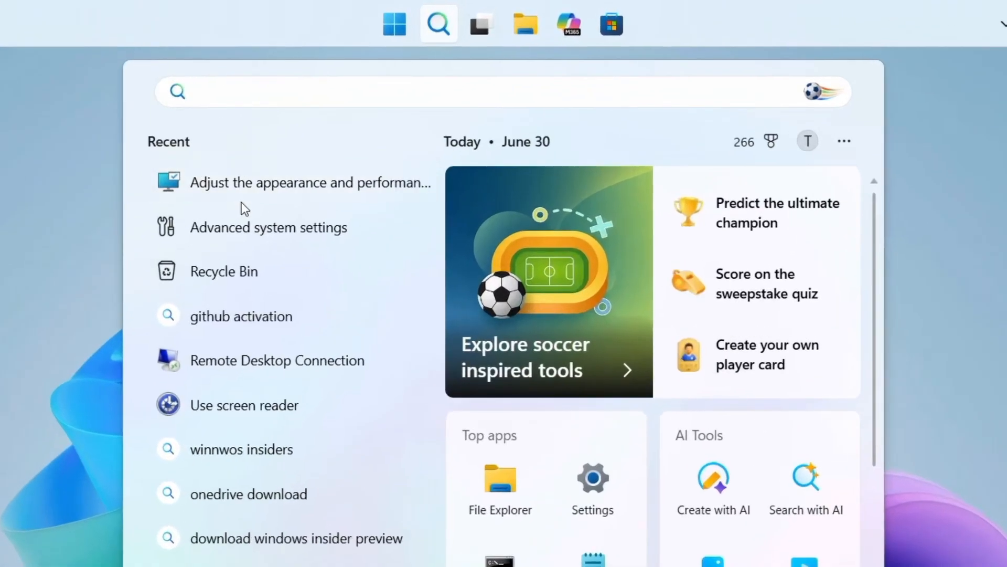
left_click(311, 183)
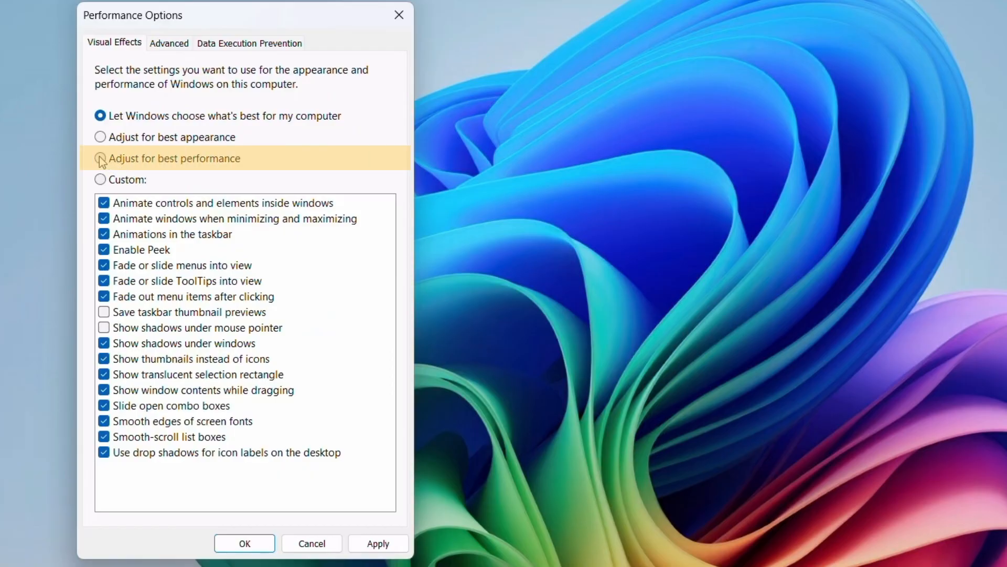
left_click(100, 158)
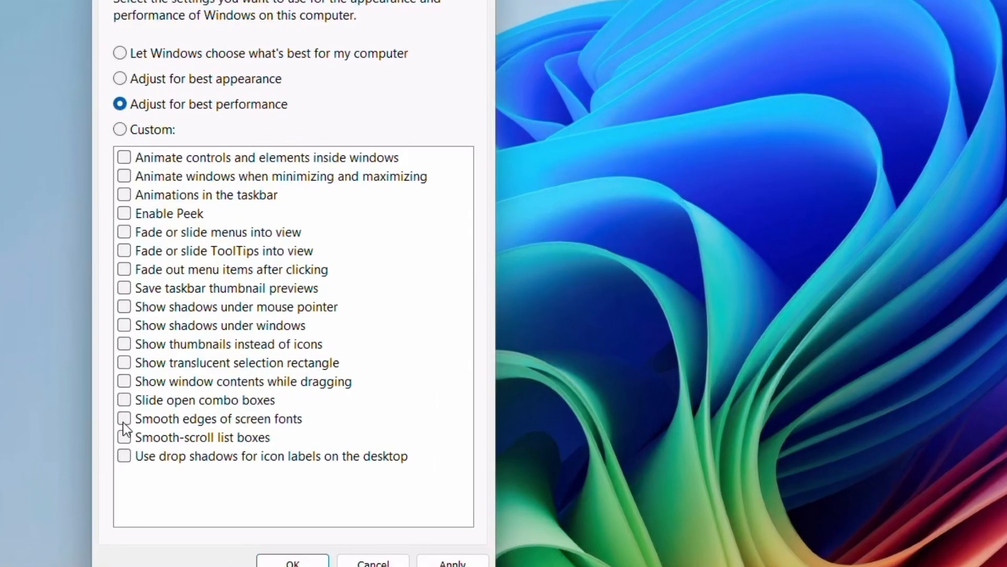
left_click(104, 421)
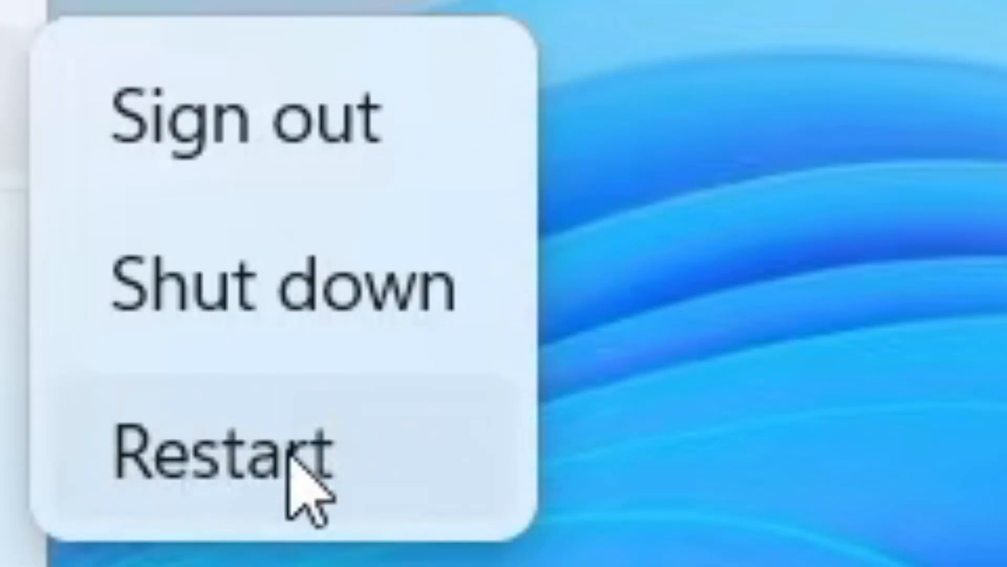
Step: Restart the computer
left_click(286, 439)
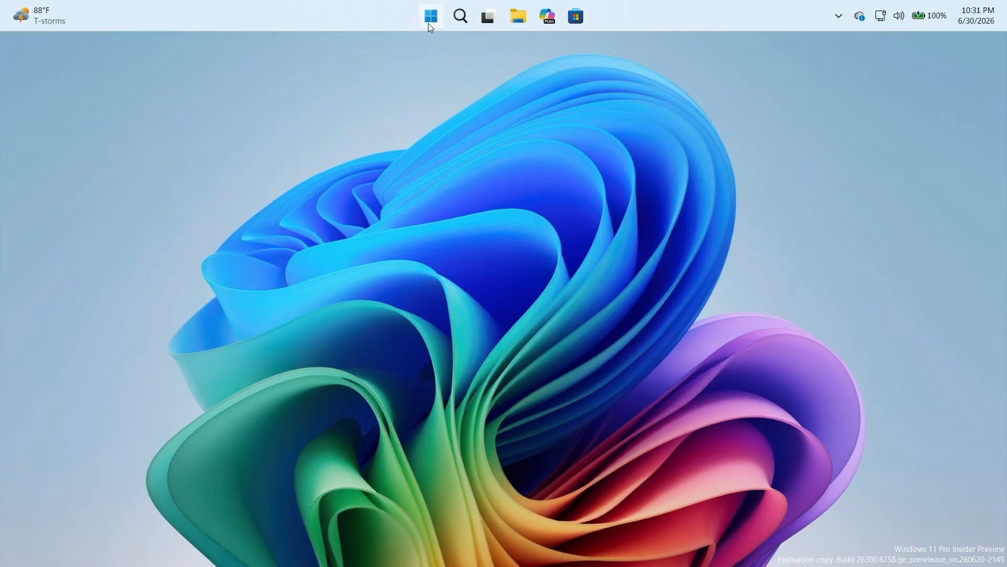
Step: Open the Windows Update page in Settings
left_click(428, 23)
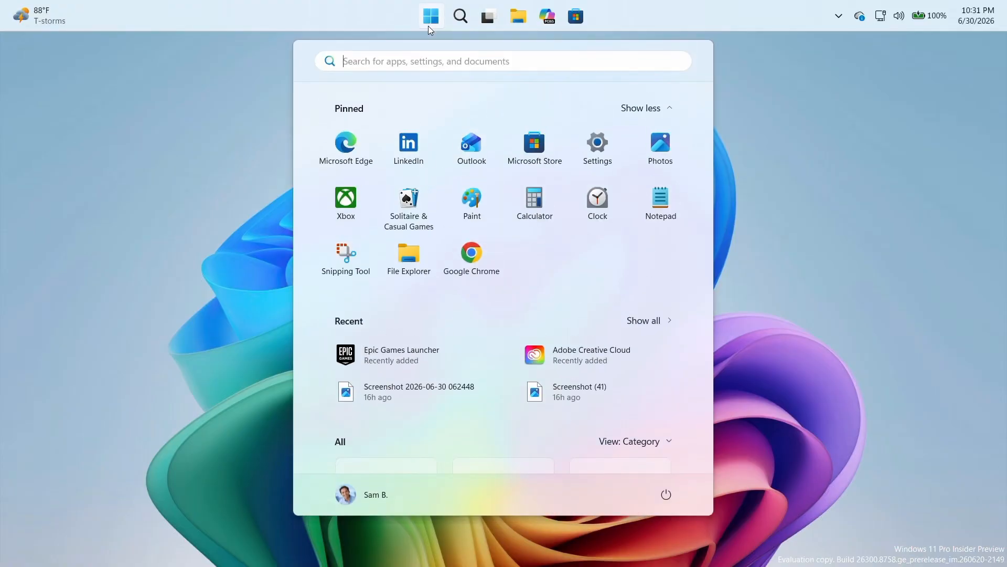
left_click(601, 146)
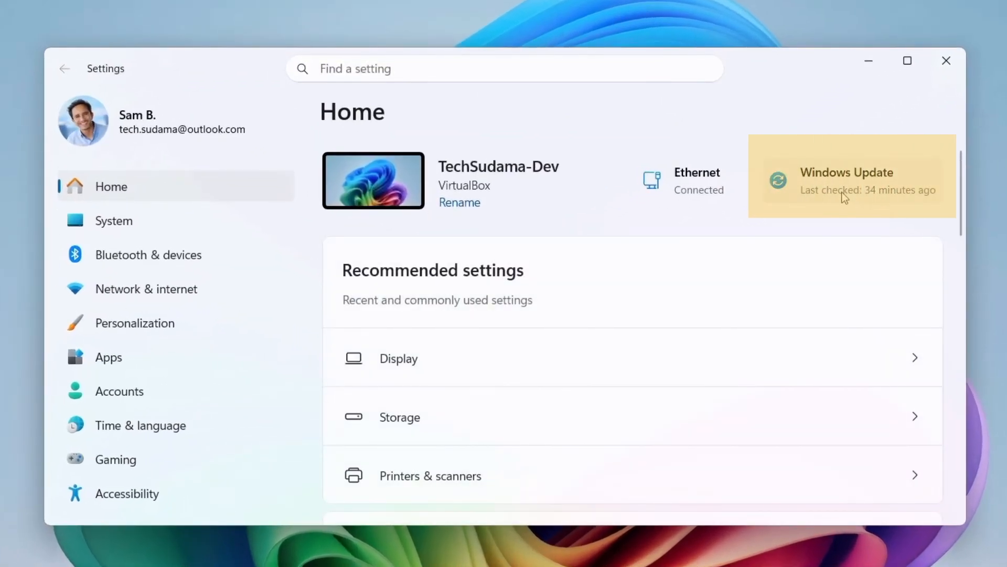
left_click(855, 199)
left_click(867, 193)
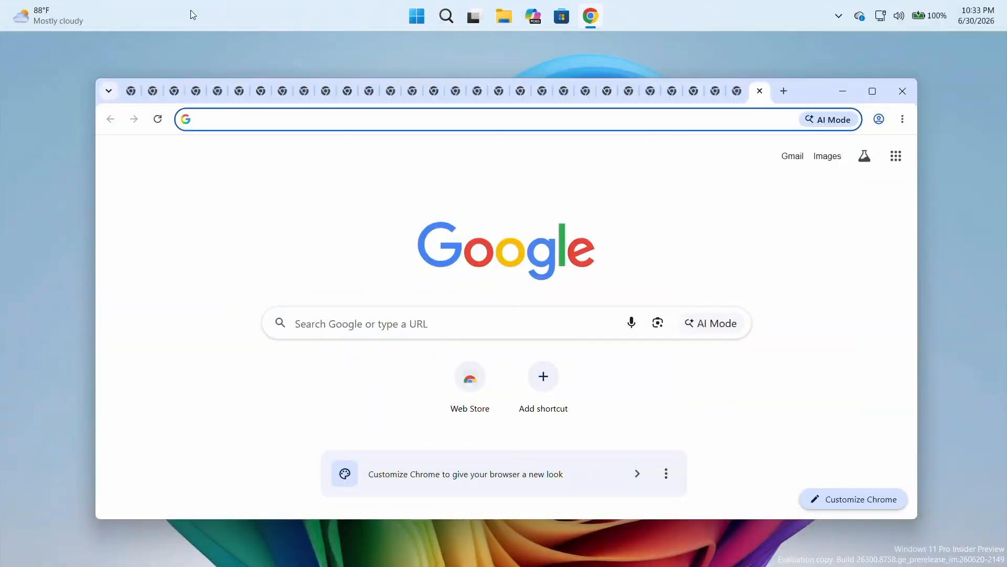
Step: Open Task Manager while Chrome is running with its many tabs
right_click(191, 11)
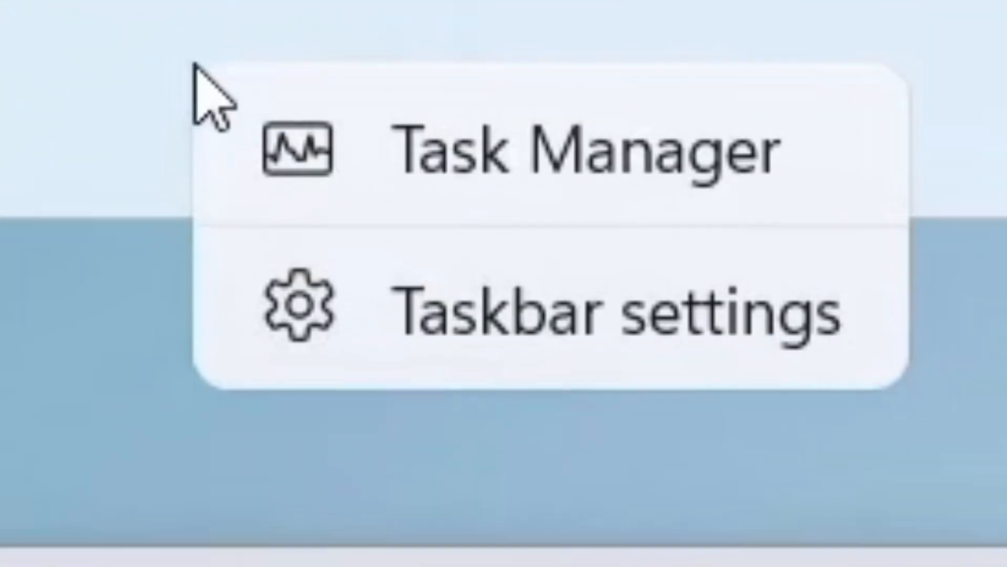
left_click(421, 155)
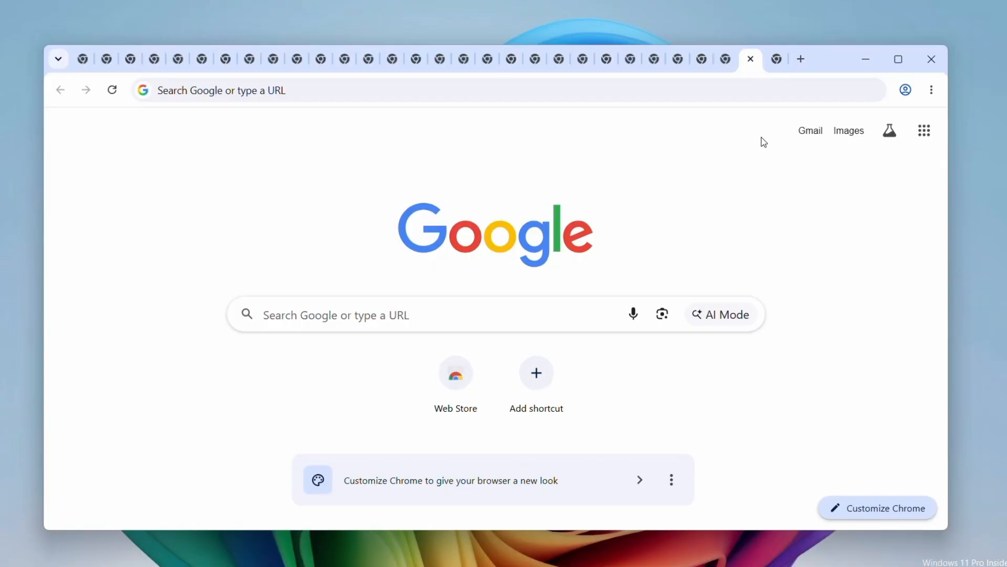
Step: Close nine of the unneeded new-tab pages in Chrome one after another
left_click(751, 59)
left_click(751, 58)
left_click(751, 58)
left_click(751, 59)
left_click(752, 58)
left_click(751, 59)
left_click(752, 59)
left_click(751, 59)
left_click(751, 59)
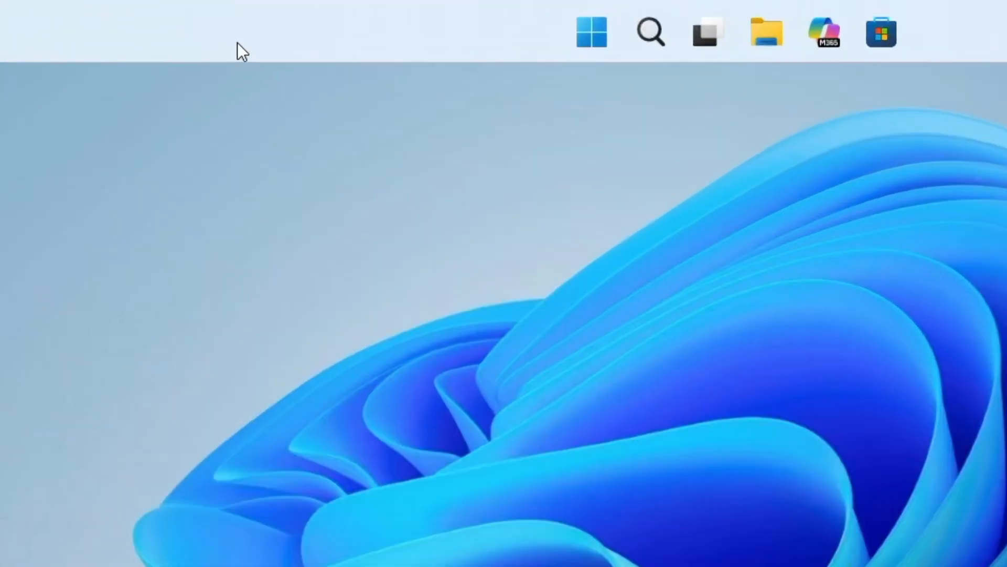
Step: Examine the CPU, Memory and Disk 0 performance graphs in Task Manager
right_click(257, 24)
left_click(278, 50)
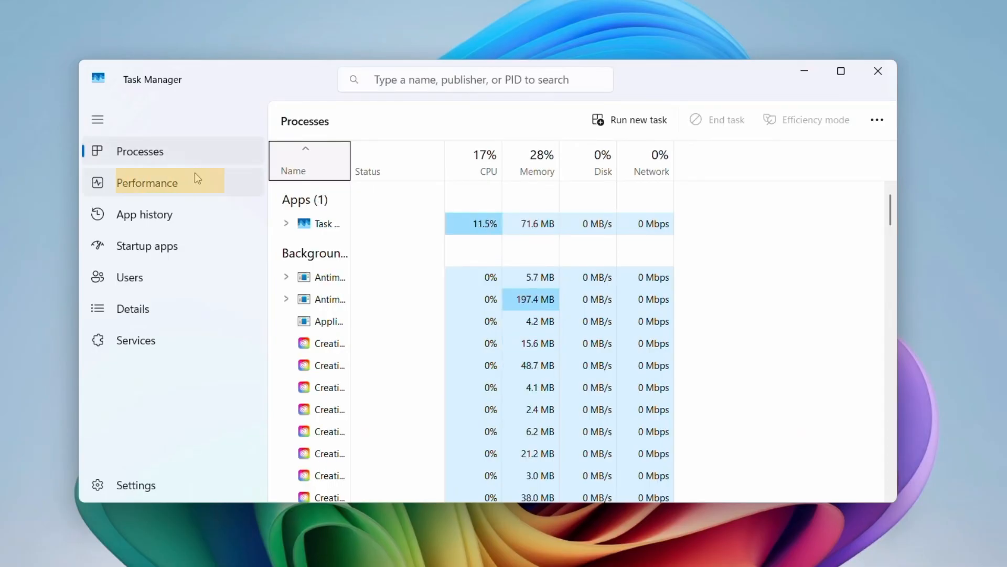
left_click(164, 185)
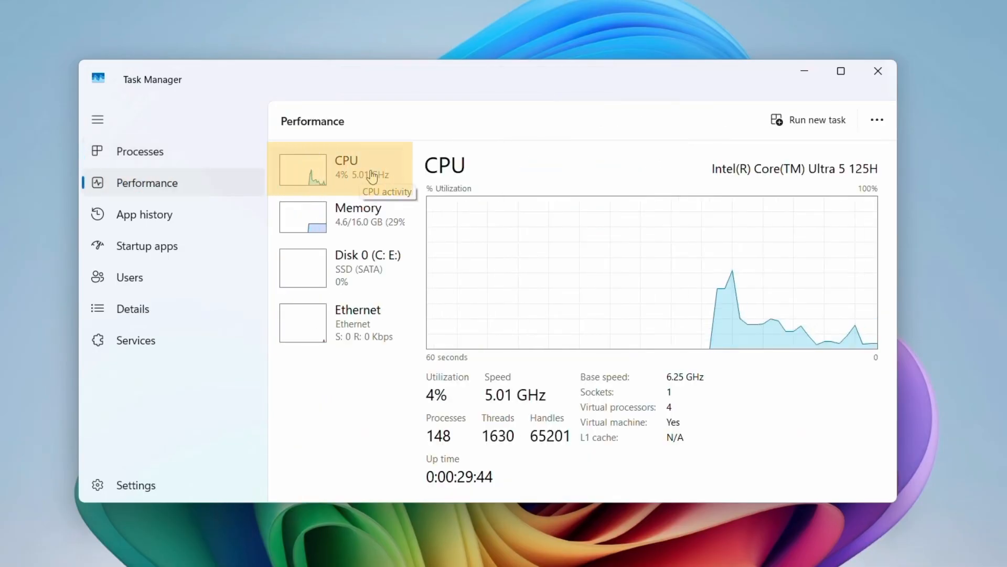
left_click(357, 215)
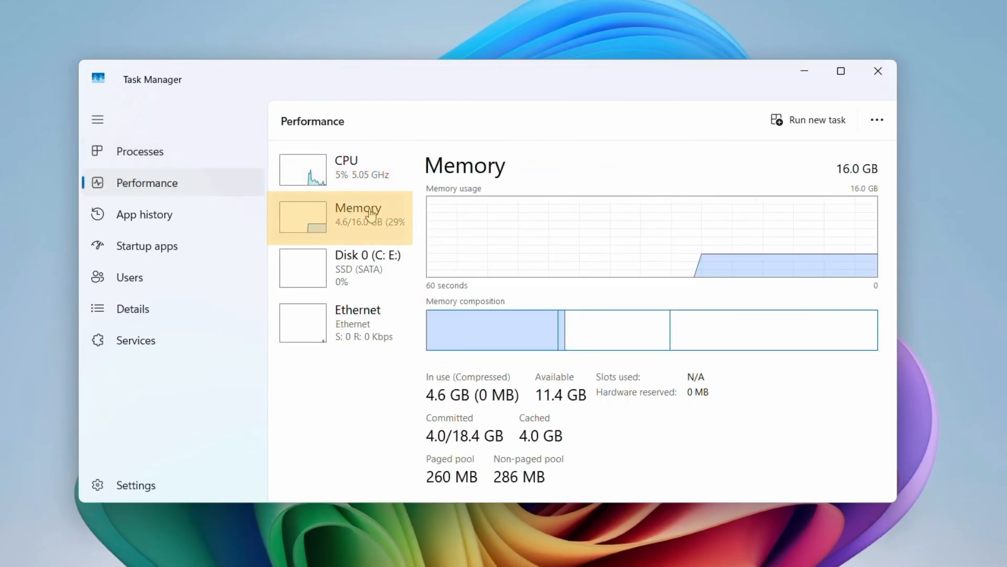
left_click(356, 273)
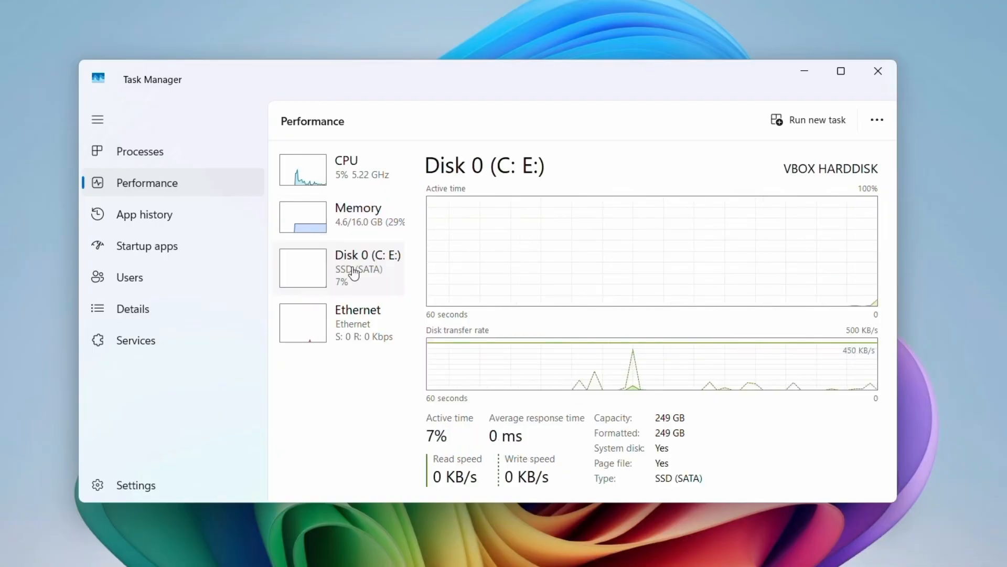
left_click(370, 218)
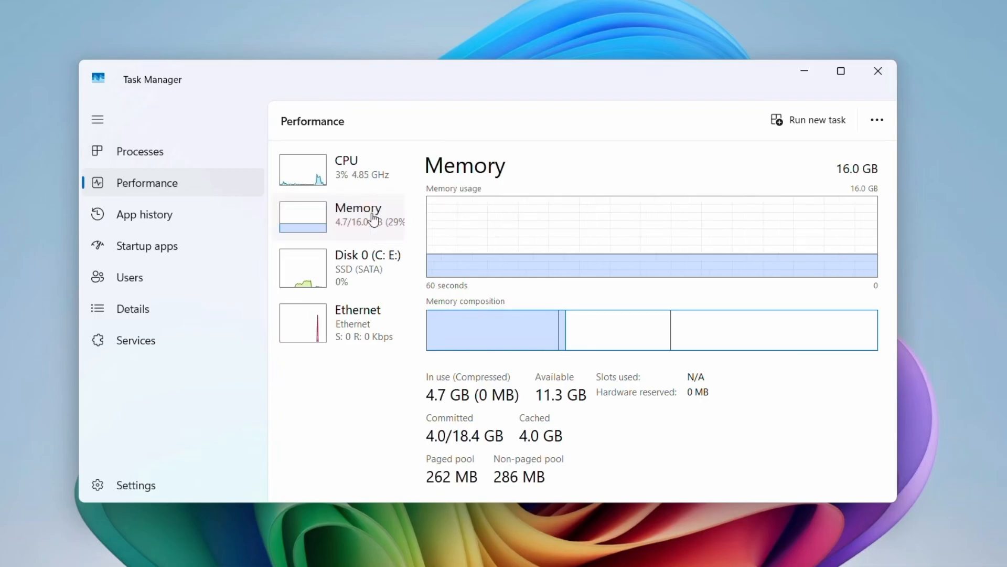
left_click(361, 278)
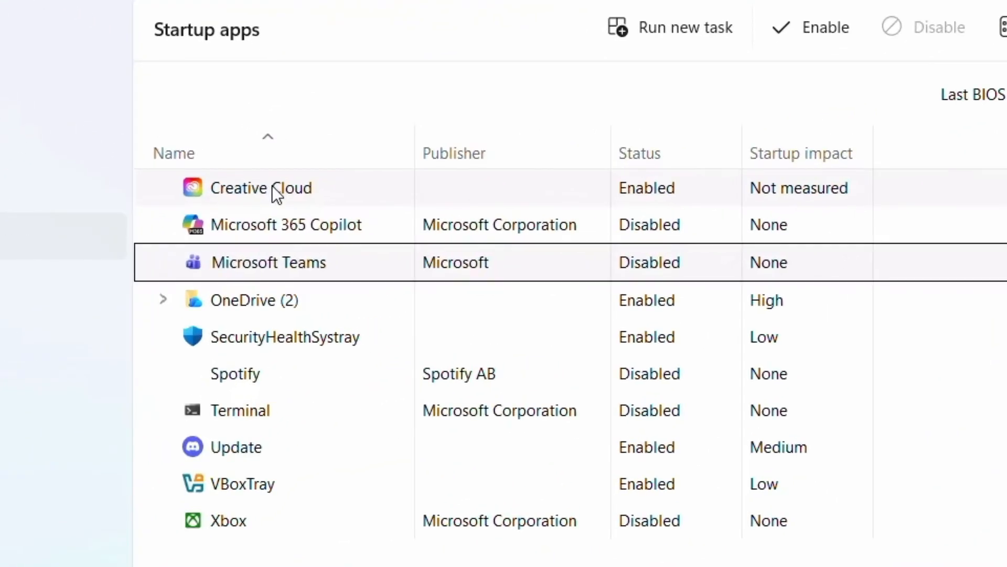
Step: Select Creative Cloud in the list of startup apps
left_click(272, 187)
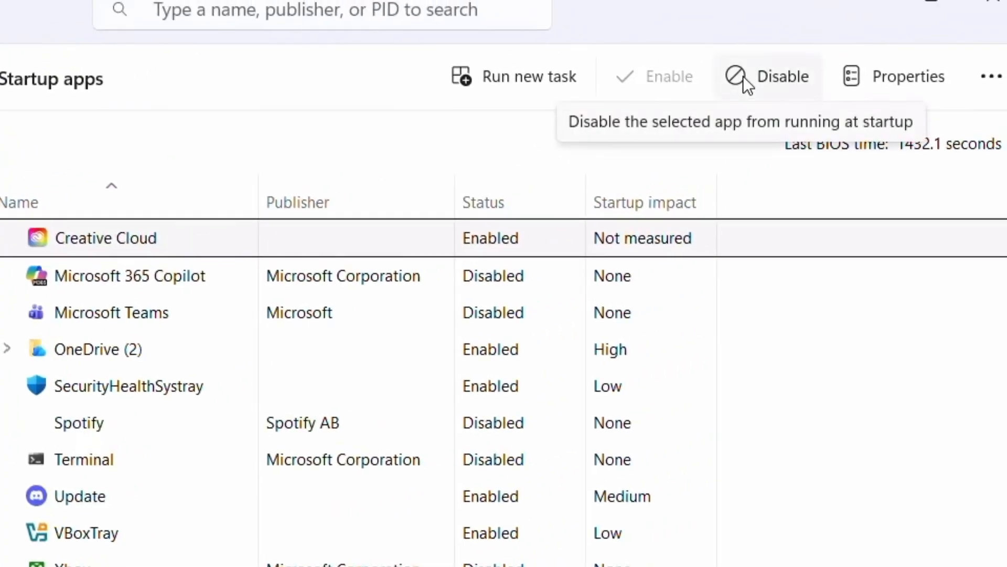